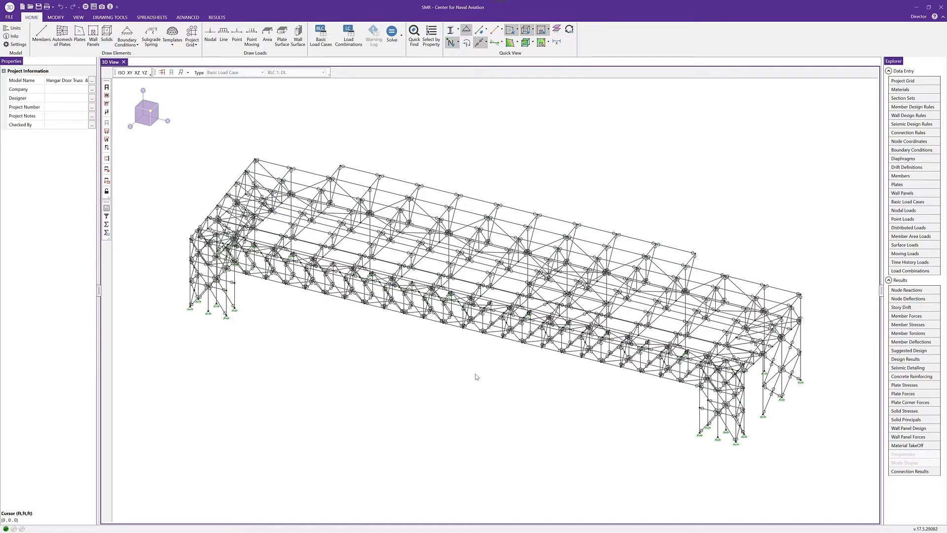
Open a second 3D view and dock it in the right half of the workspace
left_click(78, 18)
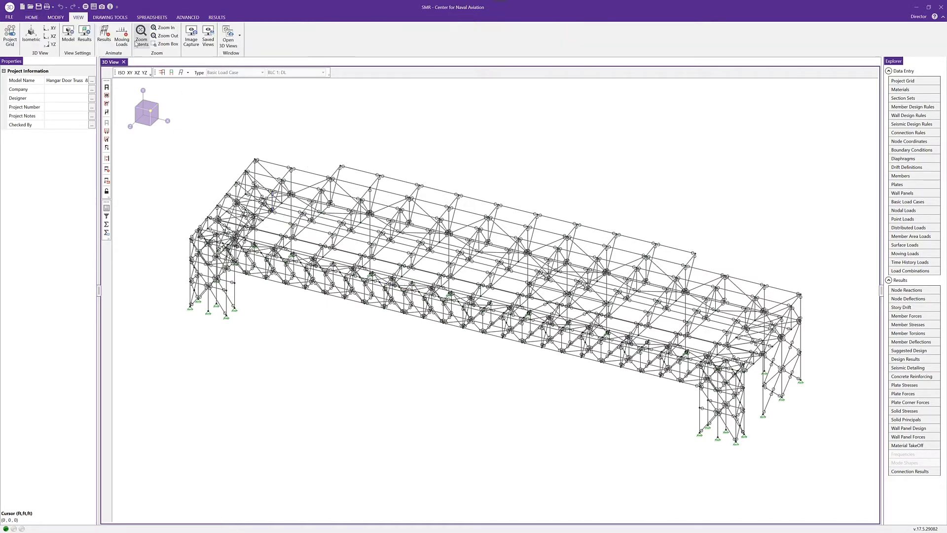
left_click(229, 42)
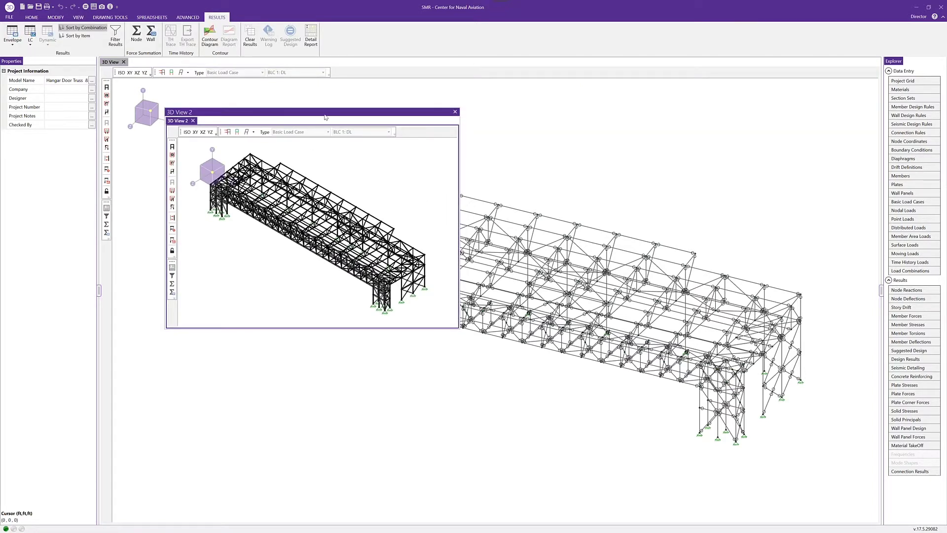
left_click_drag(362, 122, 509, 298)
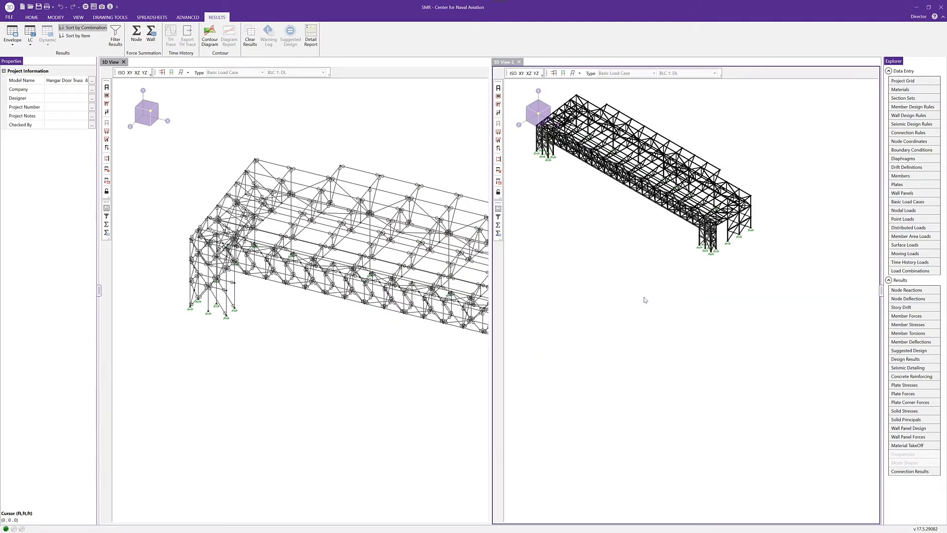
Set 3D View 2 to an enlarged, panned YZ end elevation, then bring up the Members spreadsheet
left_click(536, 73)
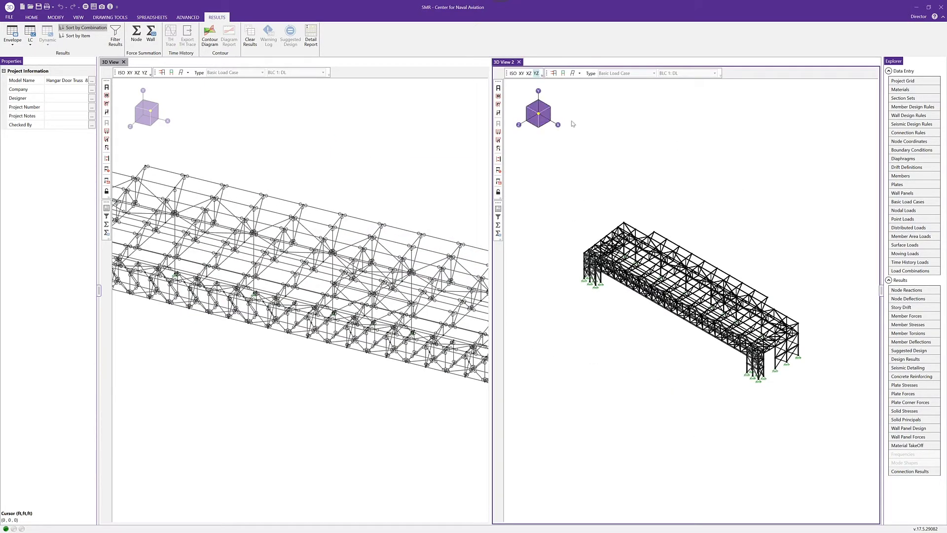
scroll(707, 270, "up", 5)
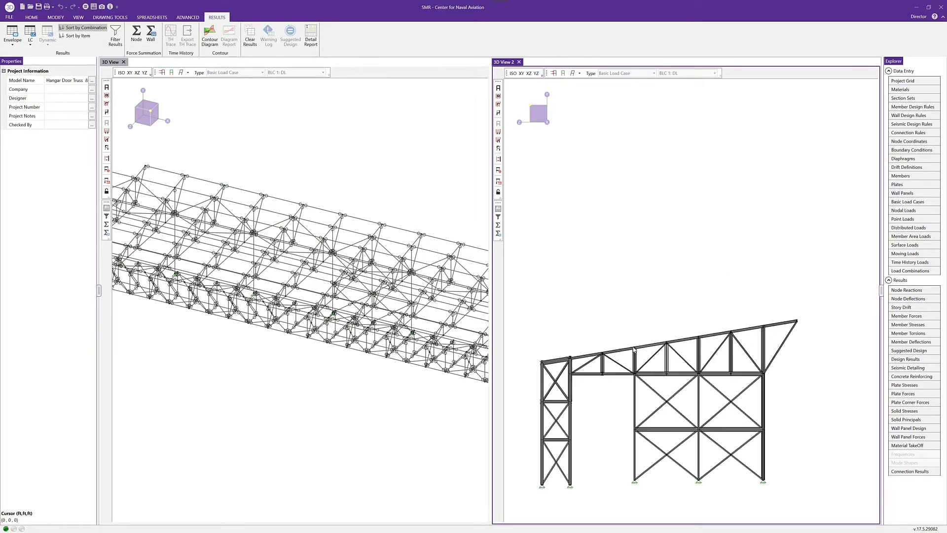
middle_click_drag(639, 345, 680, 330)
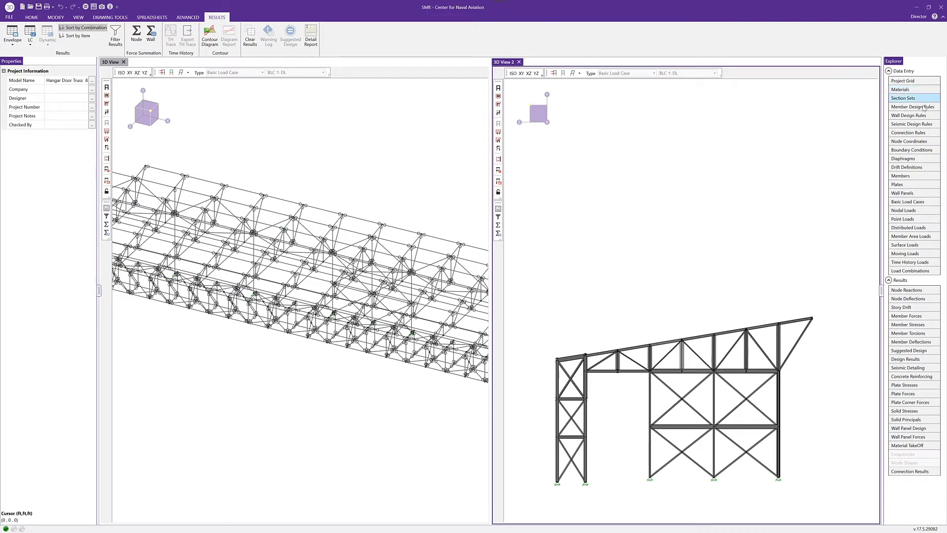
left_click(922, 178)
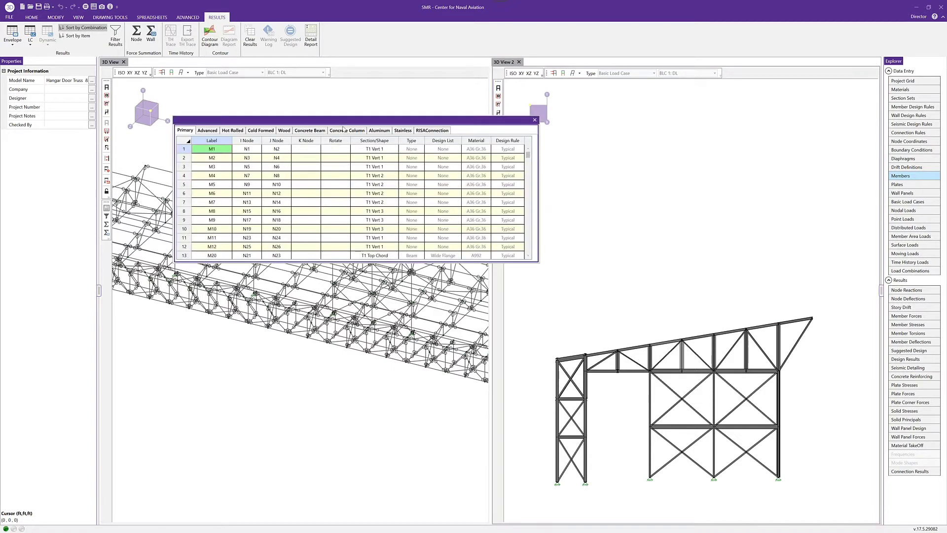
Dock the Members spreadsheet above 3D View 2, recenter the elevation, and zoom the main view out to the full hangar
left_click_drag(345, 122, 577, 291)
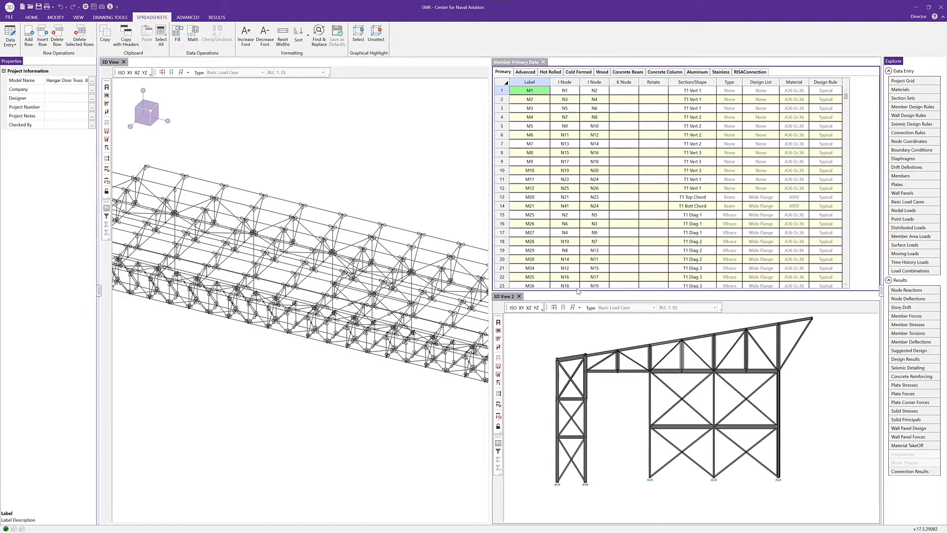
middle_click_drag(688, 392, 690, 309)
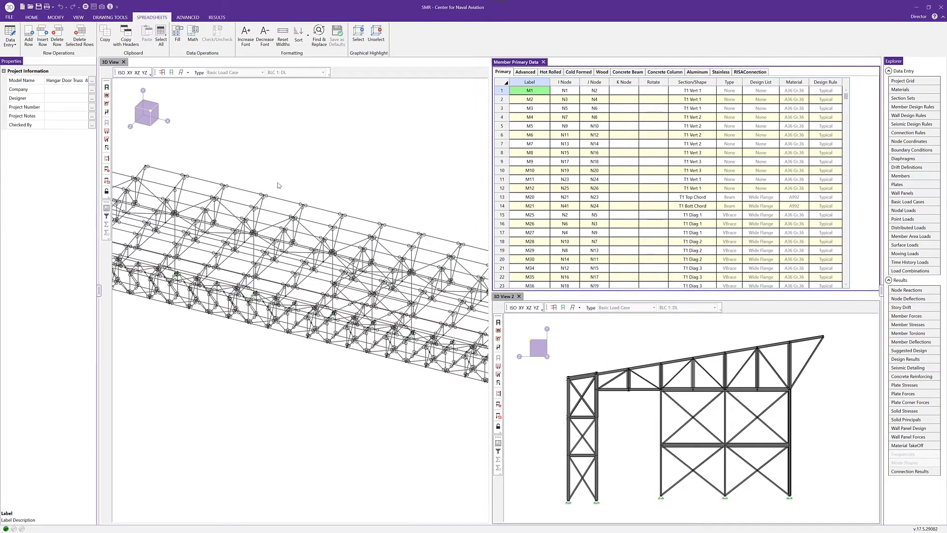
scroll(283, 184, "down", 5)
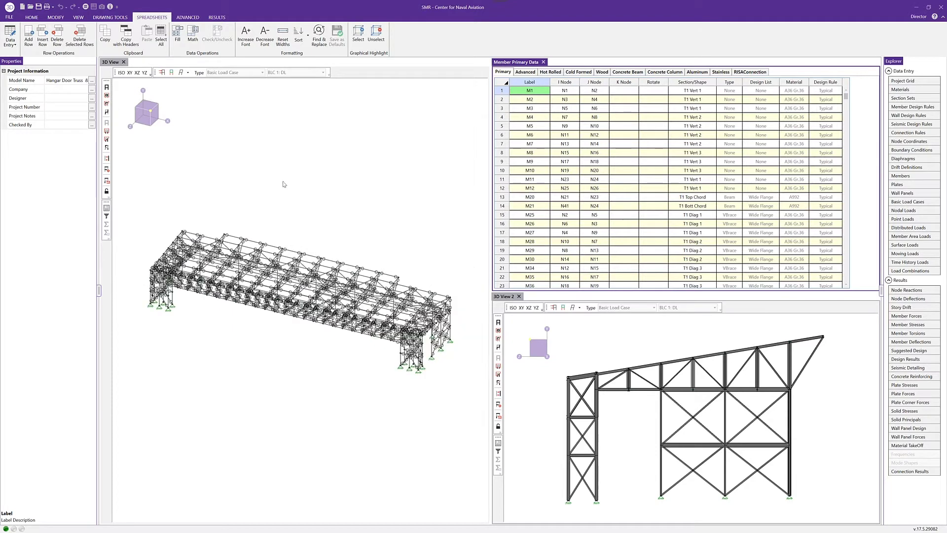
Show BLC 1 DL loads on the end elevation; set the main view to BLC 2: RLL with loads off
left_click(553, 308)
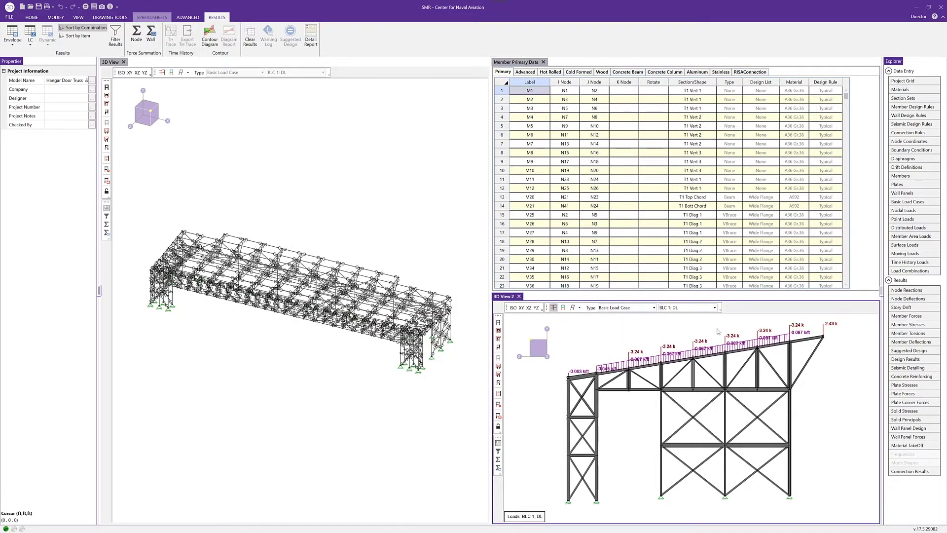
left_click(279, 212)
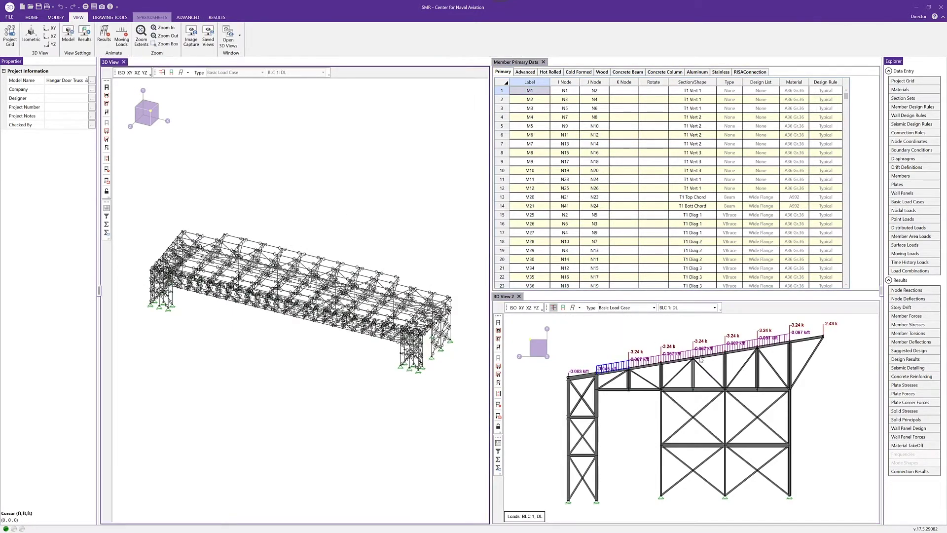
left_click(161, 73)
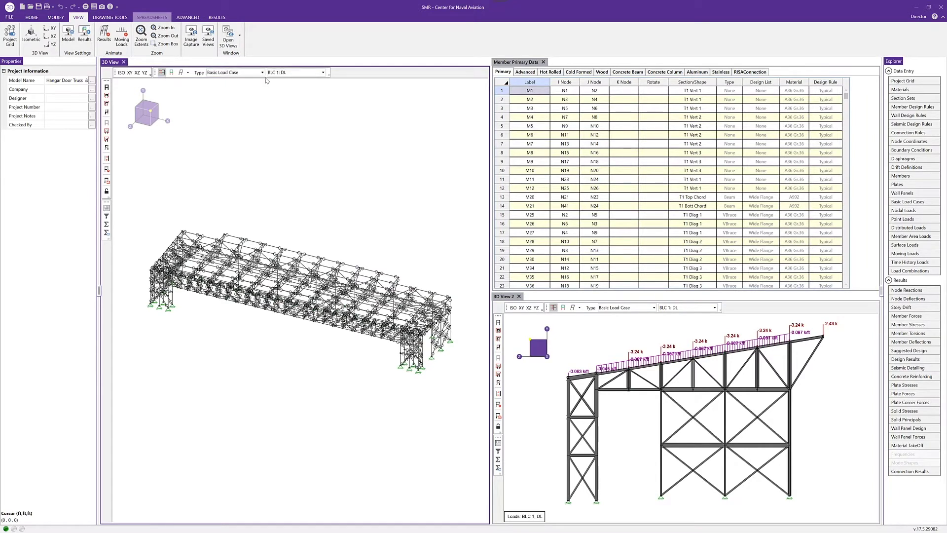
left_click(304, 76)
left_click(306, 92)
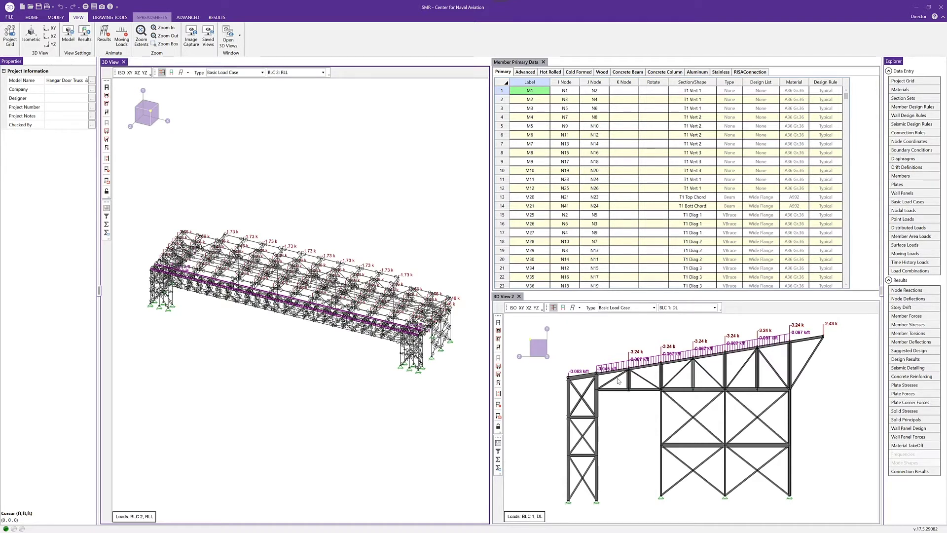
left_click(163, 73)
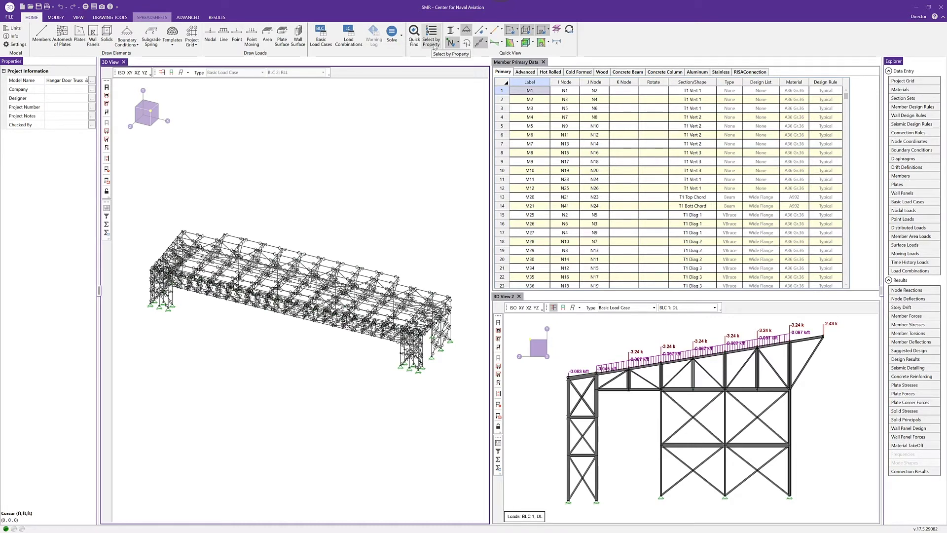
left_click(434, 45)
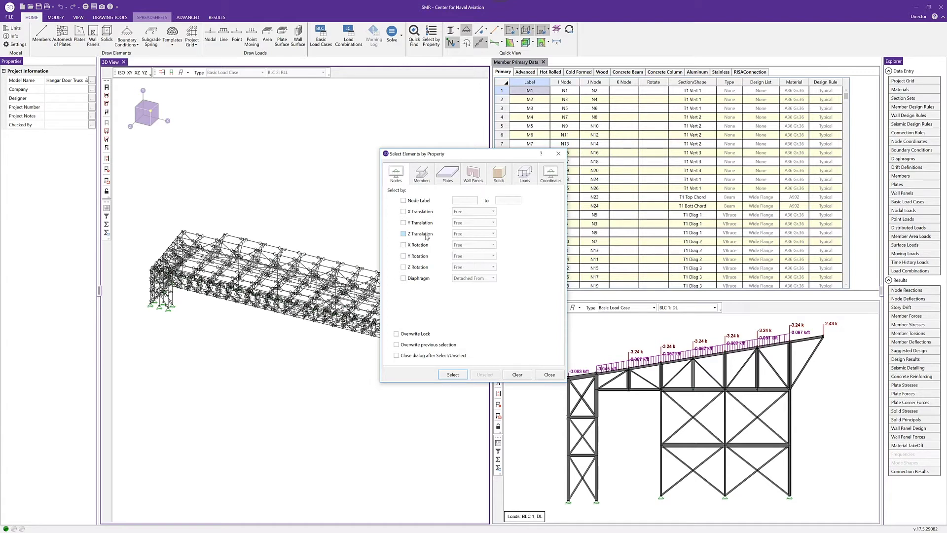
left_click(422, 173)
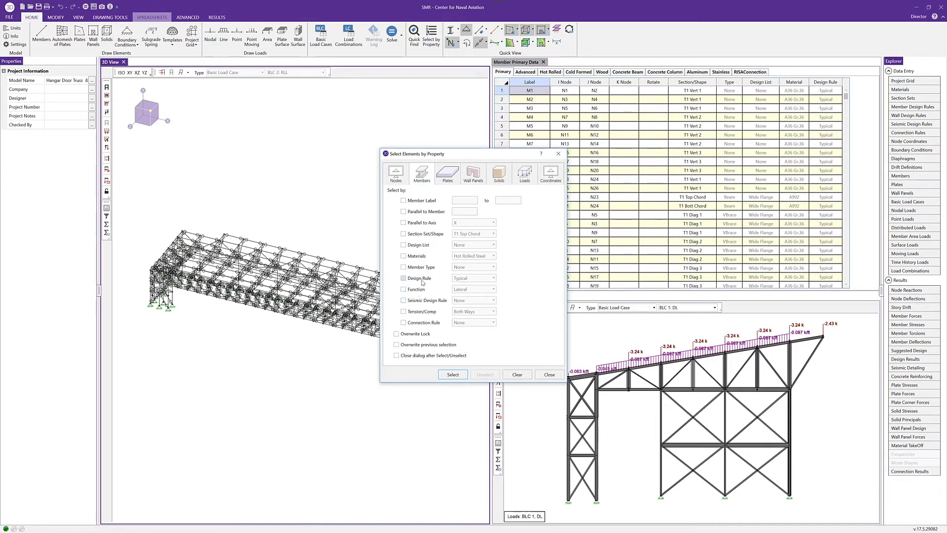
left_click(418, 234)
left_click(477, 234)
left_click(471, 242)
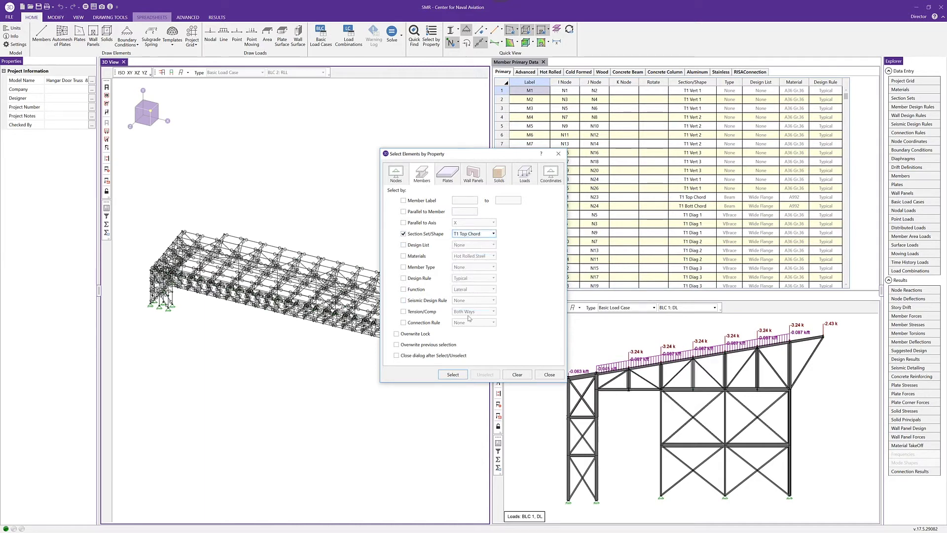
left_click(453, 374)
left_click_drag(463, 160, 590, 133)
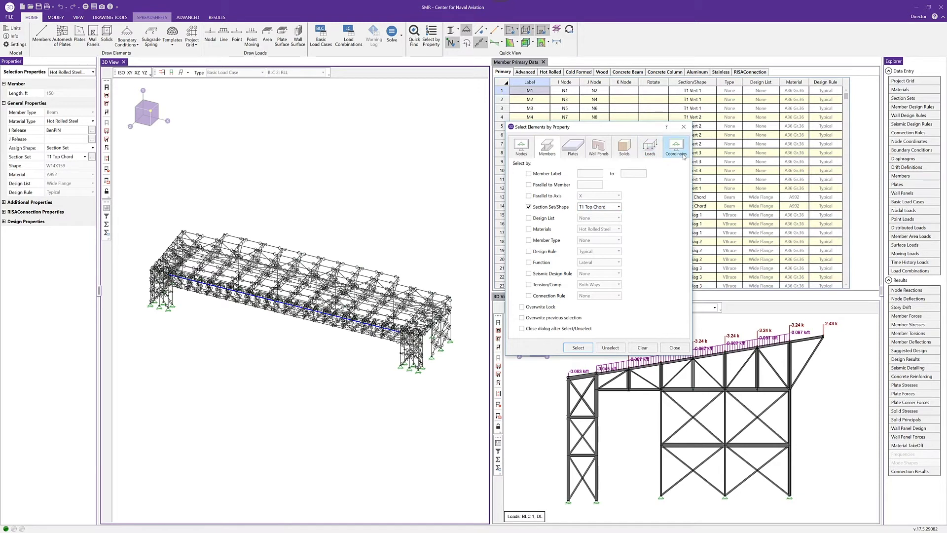
left_click(611, 348)
left_click(640, 348)
left_click(674, 347)
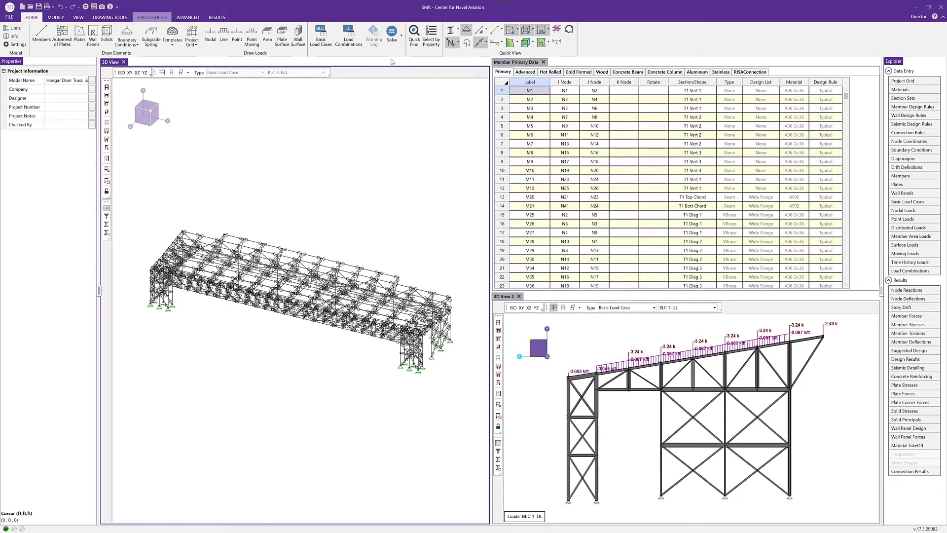
left_click(414, 34)
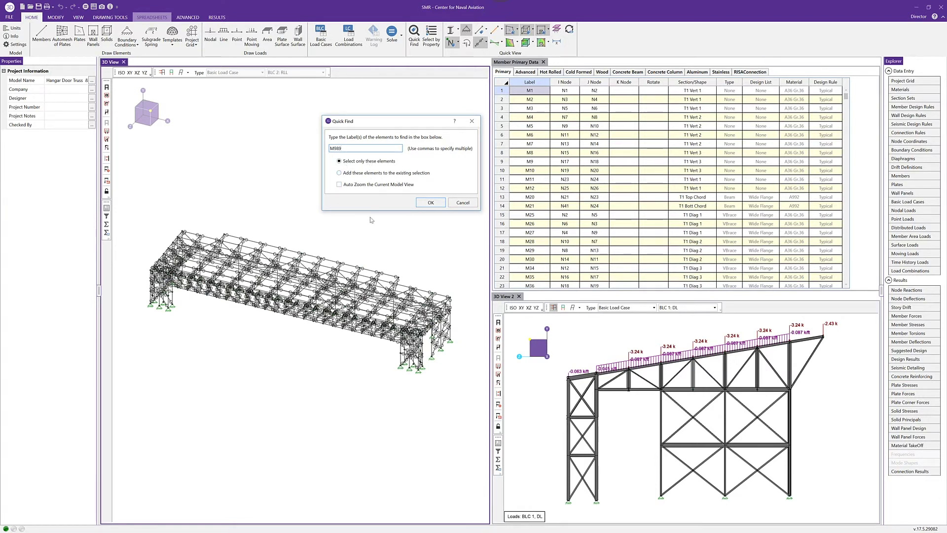
left_click(340, 186)
left_click(428, 204)
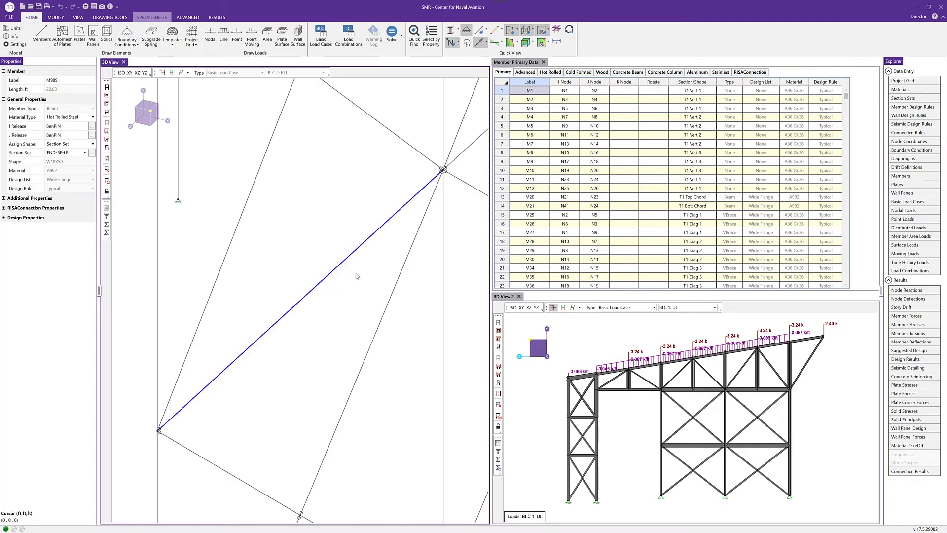
scroll(322, 266, "down", 10)
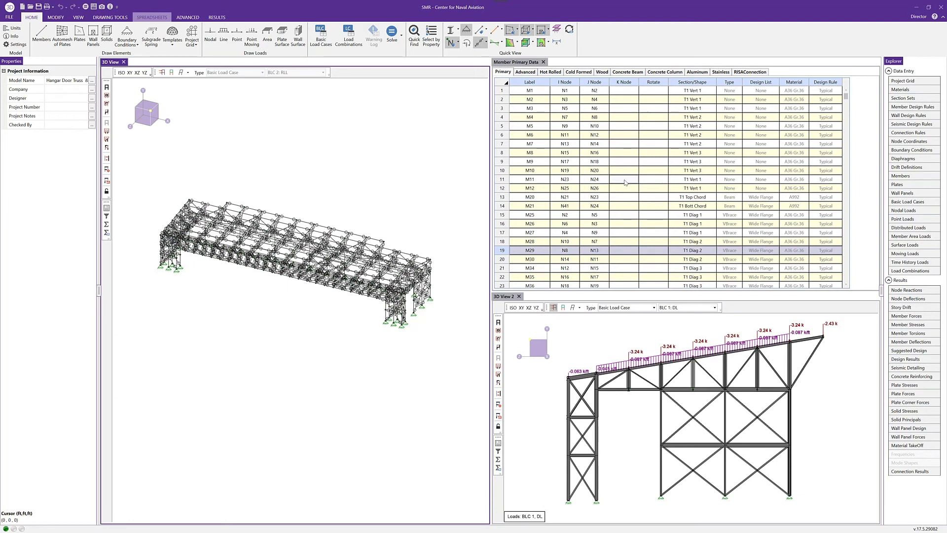
Select member M29's spreadsheet row and highlight it in blue in the zoomed main 3D view
left_click(625, 181)
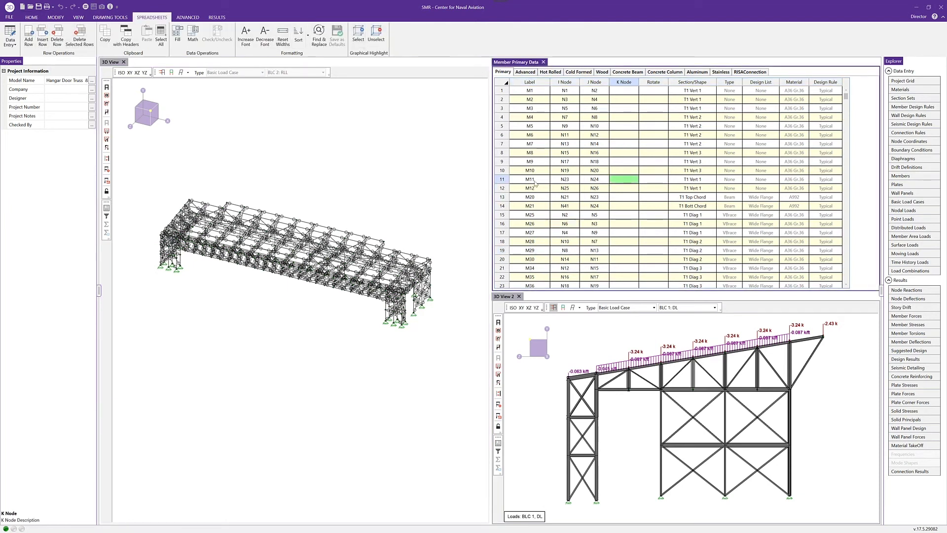
left_click(502, 250)
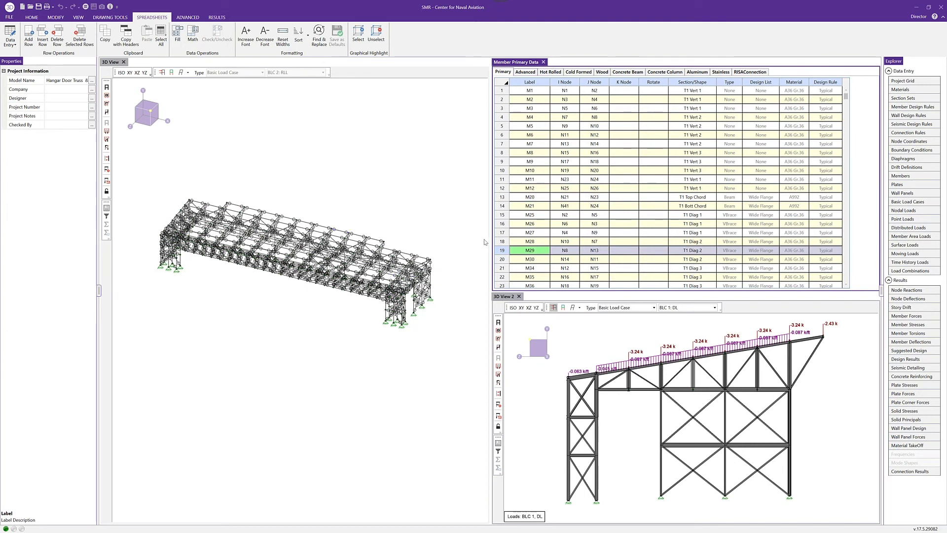
right_click(531, 252)
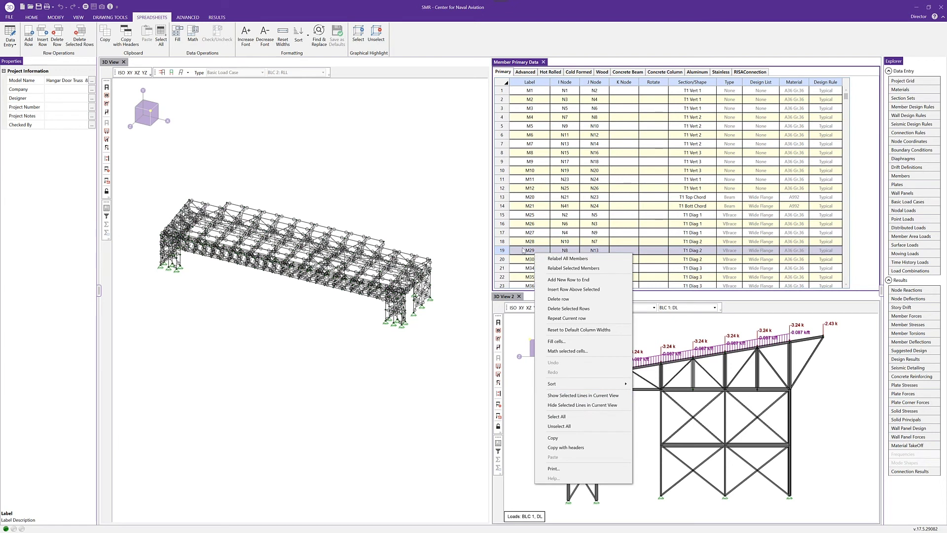
left_click(576, 396)
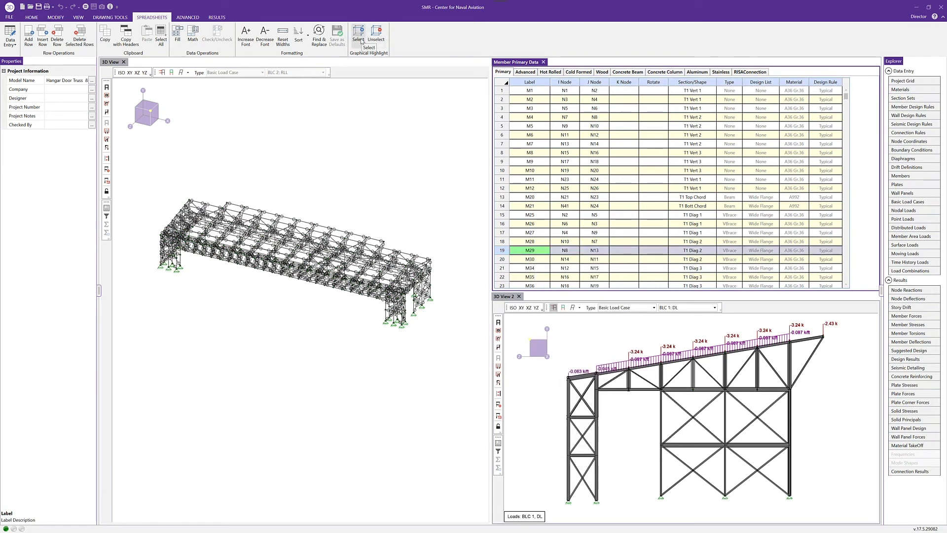
left_click(361, 41)
scroll(220, 268, "up", 10)
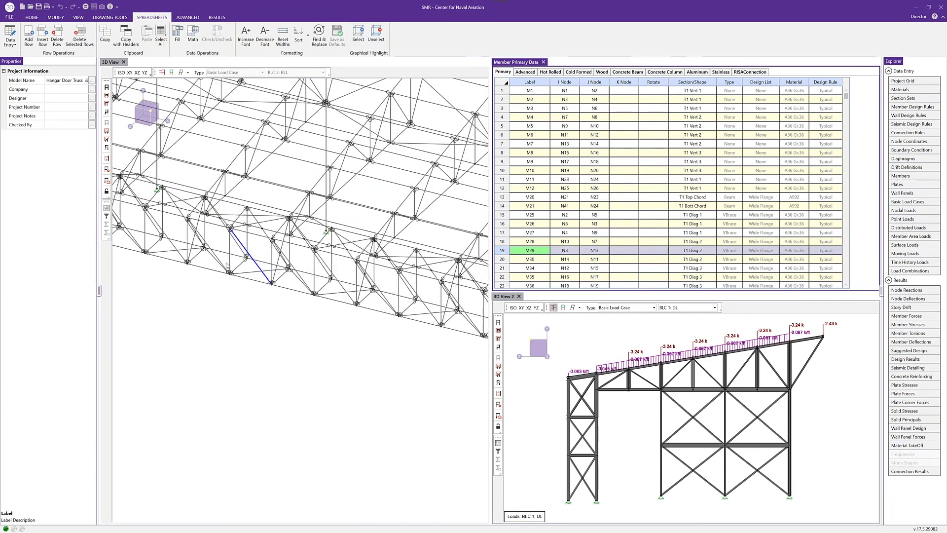